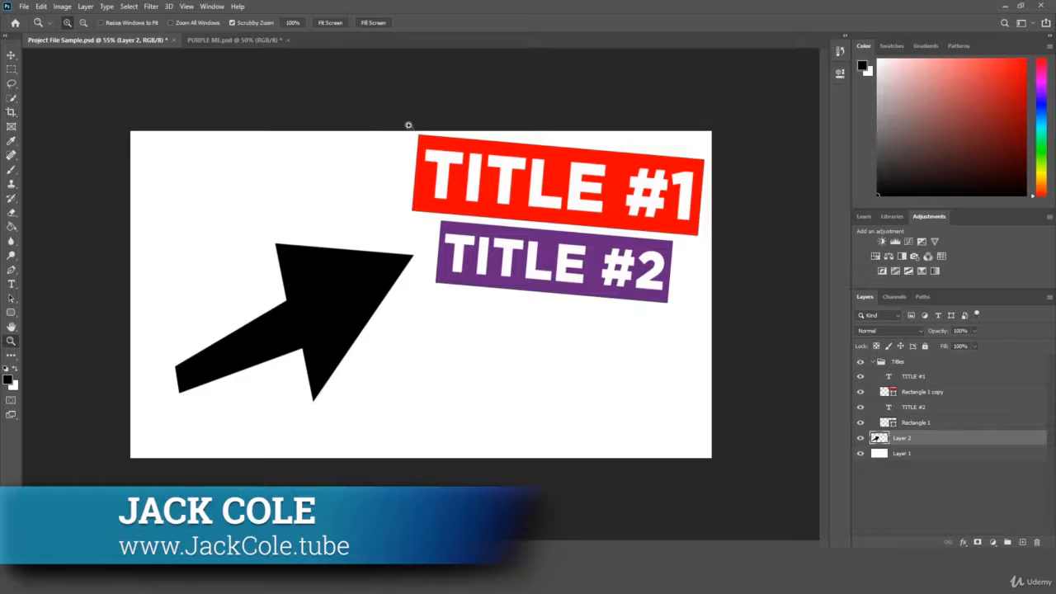
# Switch to the PURPLE ME.psd document and enlarge the photo on the canvas.
pyautogui.moveTo(408, 124)
pyautogui.mouseDown()
pyautogui.moveTo(391, 137)
pyautogui.moveTo(405, 134)
pyautogui.mouseUp()
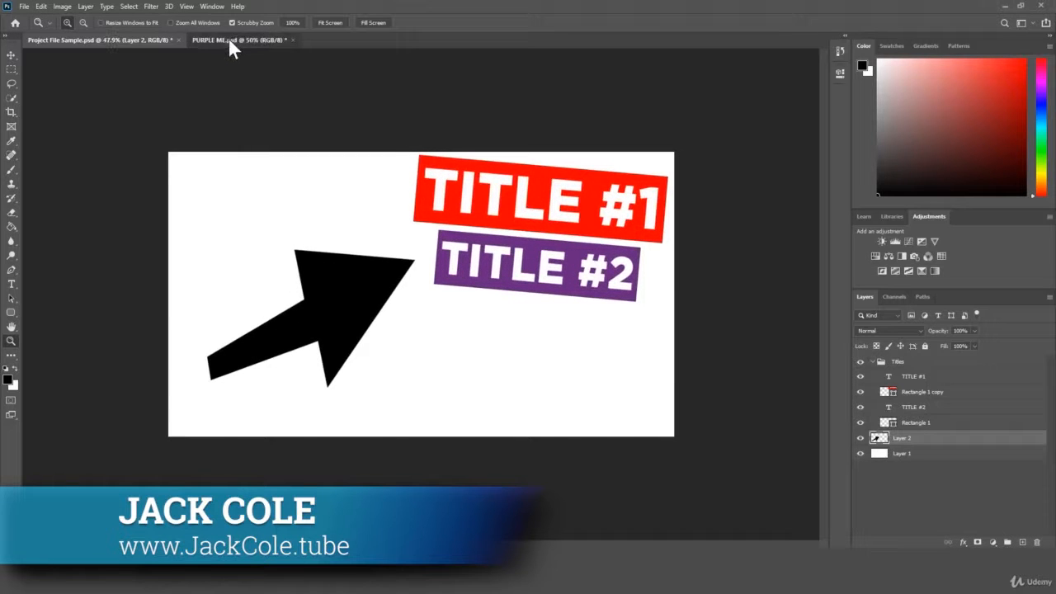
pyautogui.click(229, 41)
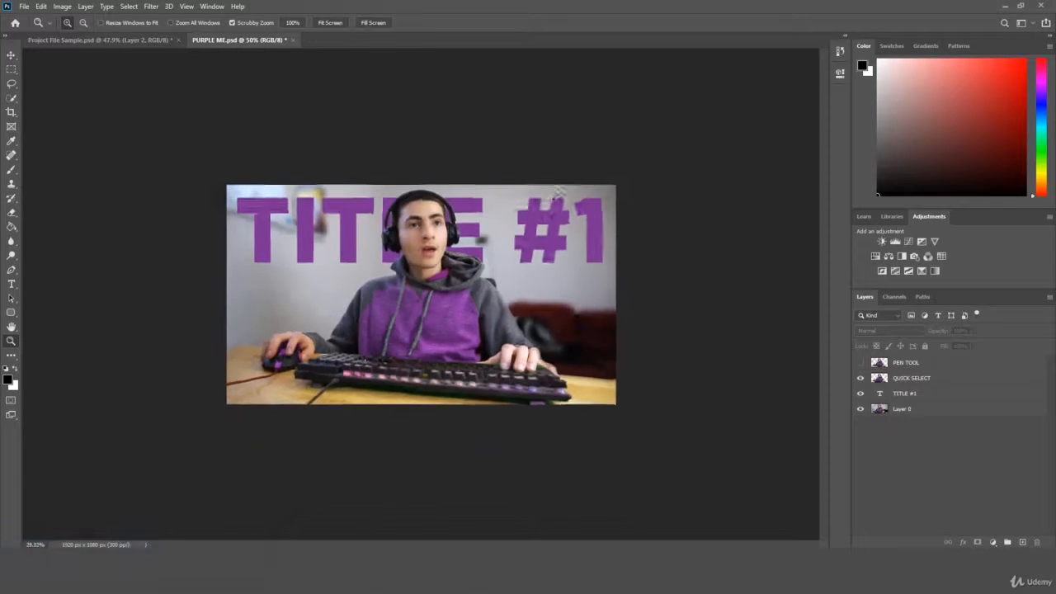
pyautogui.moveTo(560, 189); pyautogui.dragTo(576, 197)
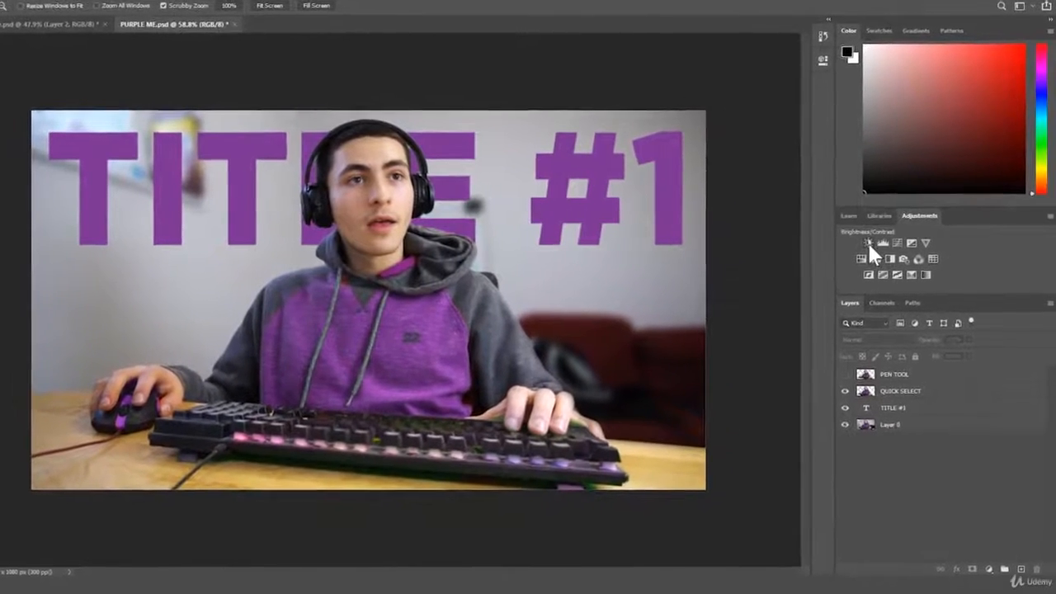
# Add a Brightness/Contrast adjustment layer above the photo, try its sliders, and delete the layer.
pyautogui.click(872, 242)
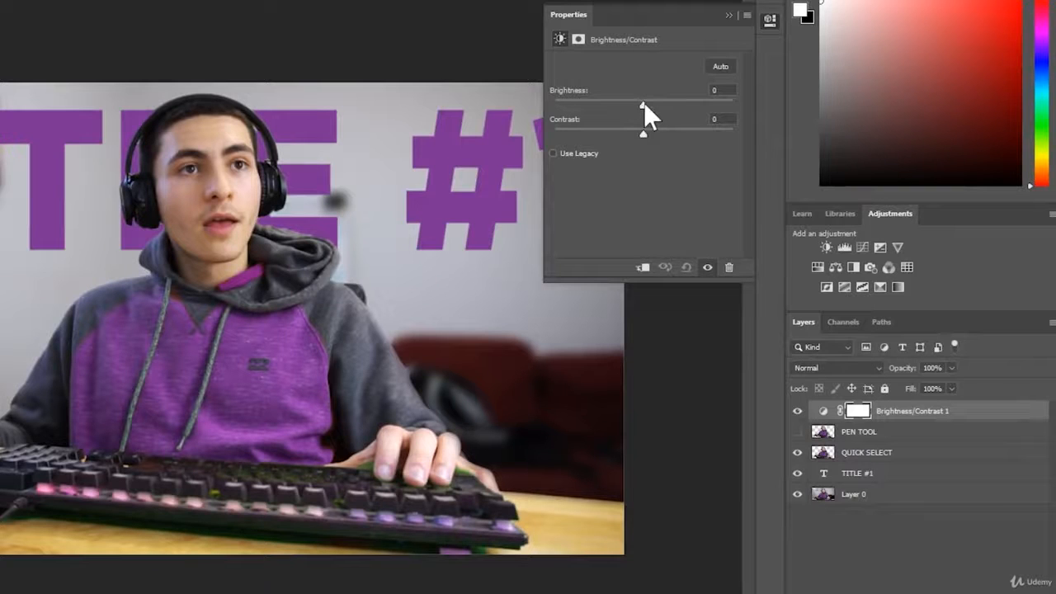
pyautogui.moveTo(641, 104); pyautogui.dragTo(649, 137)
pyautogui.click(906, 413)
pyautogui.press('Delete')
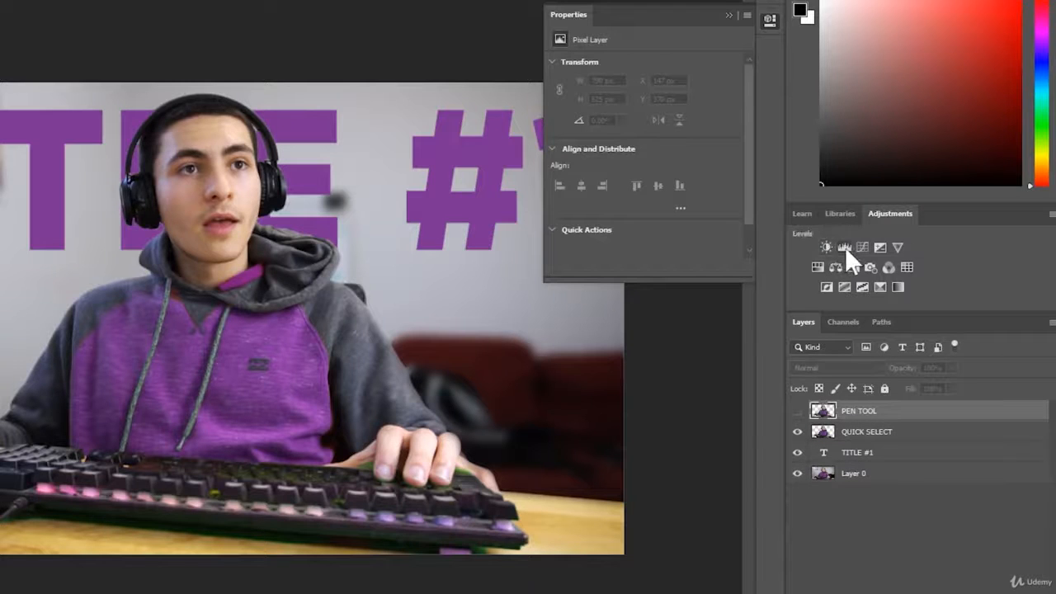
# Add a Vibrance adjustment layer, try Vibrance at +100, and return Vibrance to 0.
pyautogui.click(898, 244)
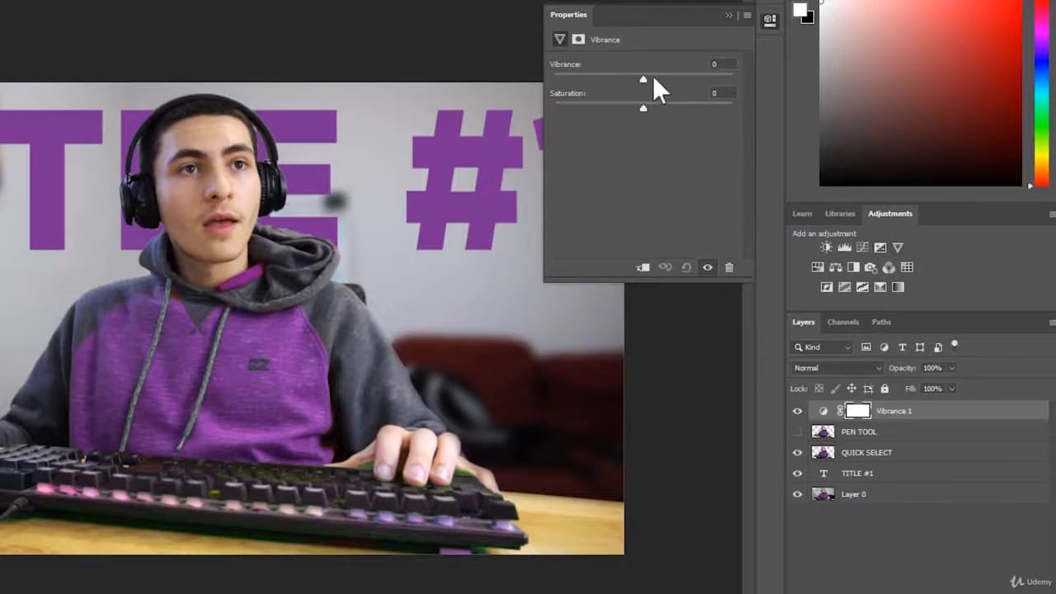
pyautogui.moveTo(653, 75); pyautogui.dragTo(759, 76)
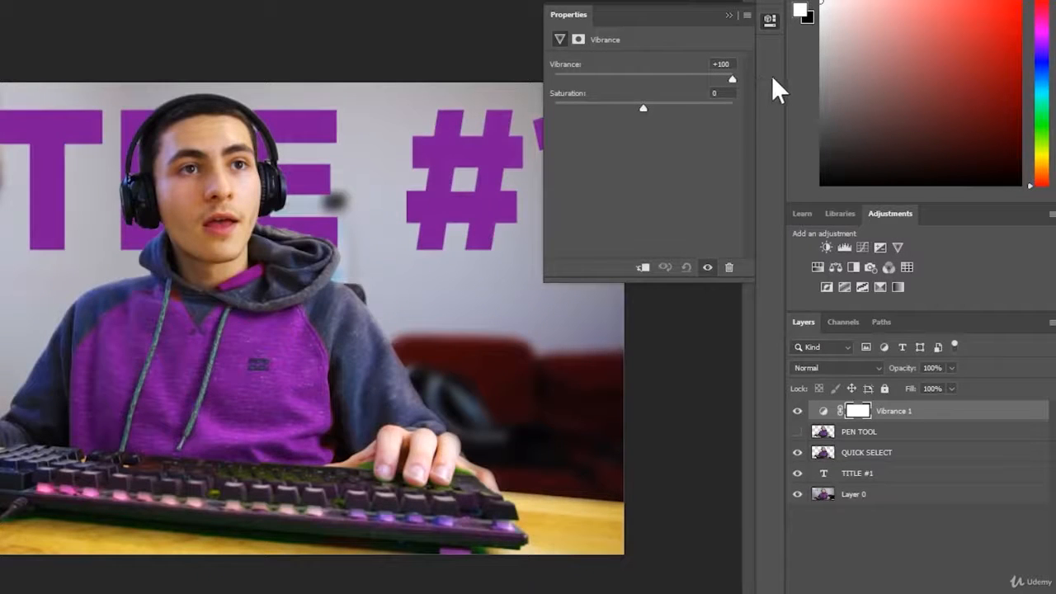
pyautogui.moveTo(646, 105)
pyautogui.mouseDown()
pyautogui.moveTo(767, 108)
pyautogui.moveTo(644, 118)
pyautogui.mouseUp()
pyautogui.moveTo(732, 79); pyautogui.dragTo(644, 90)
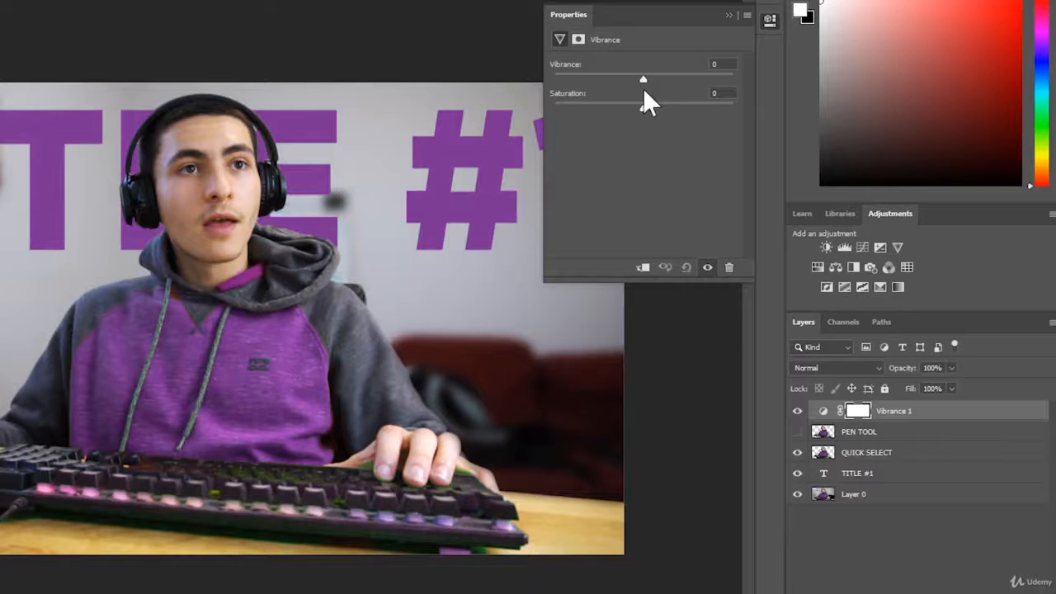
# Delete the Vibrance adjustment layer and collapse the adjustment properties.
pyautogui.click(915, 412)
pyautogui.click(908, 436)
pyautogui.click(918, 414)
pyautogui.press('Delete')
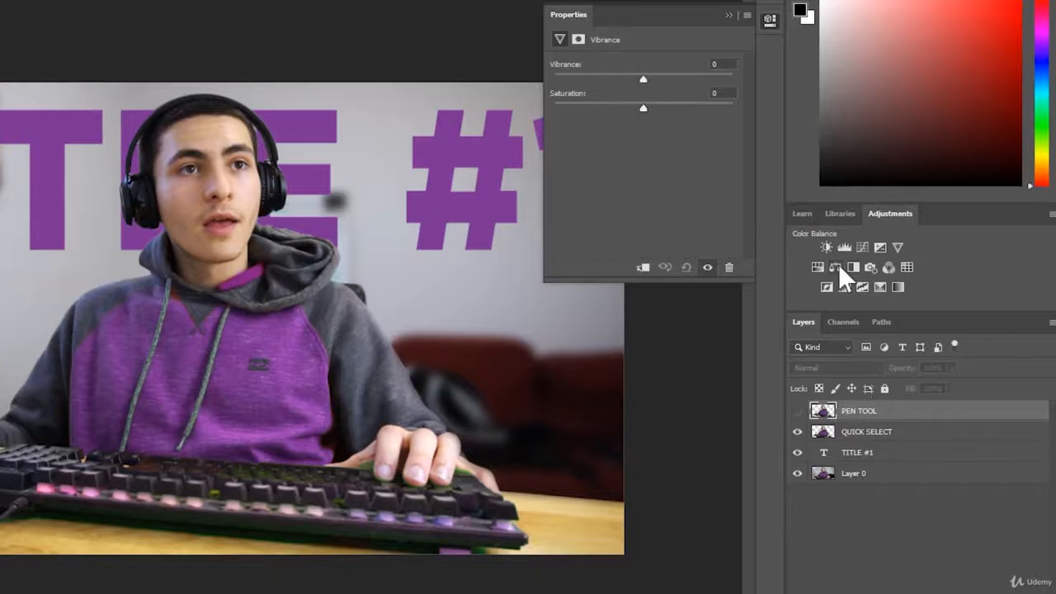
pyautogui.click(731, 15)
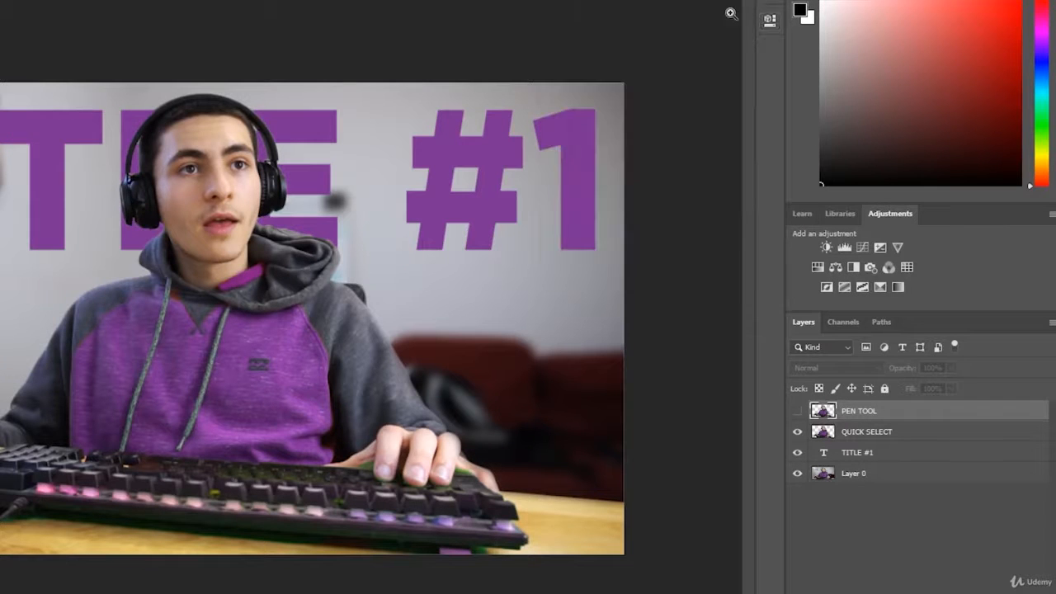
# Add a Color Balance adjustment layer and shift its midtones toward yellow, to -51 on the Yellow–Blue scale.
pyautogui.moveTo(700, 236); pyautogui.dragTo(691, 248)
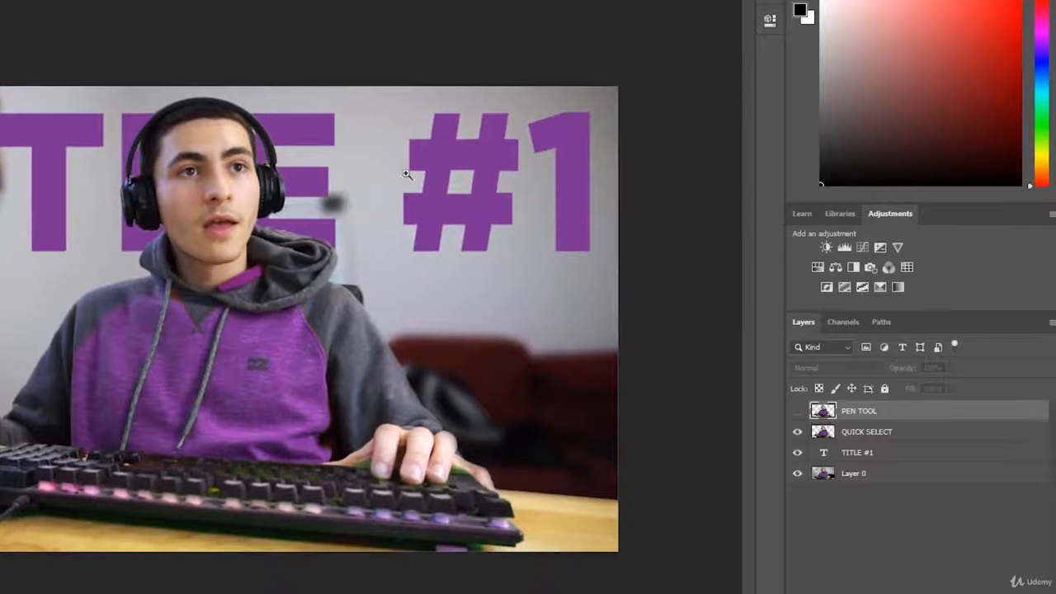
pyautogui.click(834, 268)
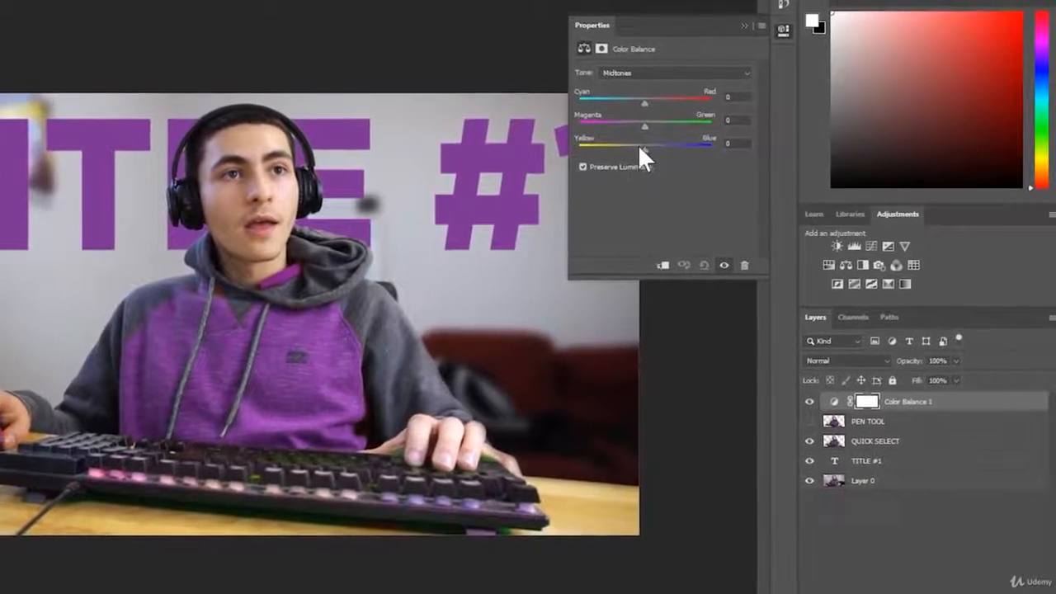
pyautogui.moveTo(639, 149); pyautogui.dragTo(623, 149)
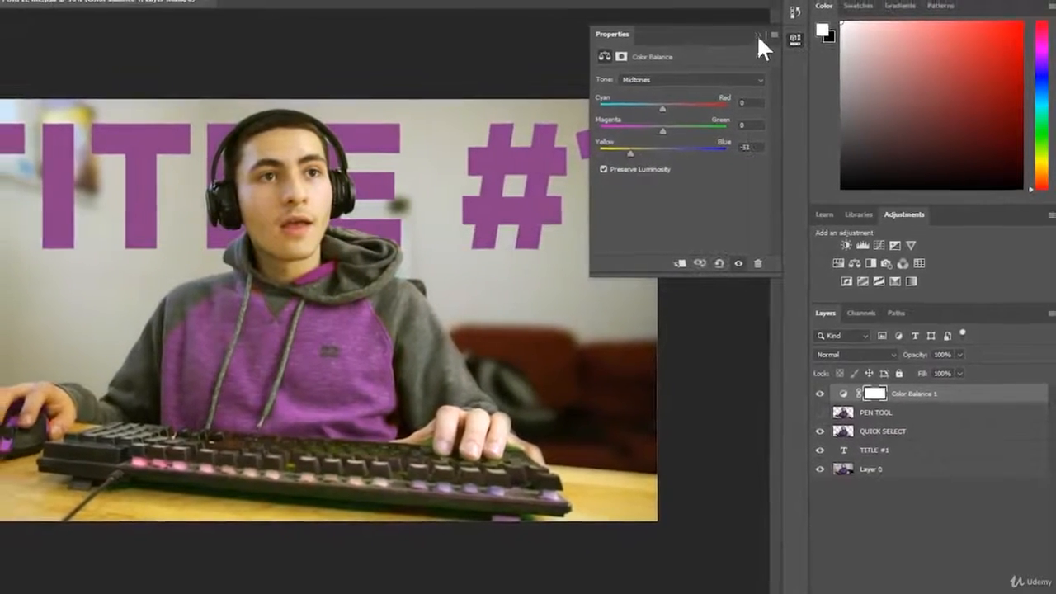
pyautogui.click(754, 33)
pyautogui.moveTo(733, 130)
pyautogui.mouseDown()
pyautogui.moveTo(726, 141)
pyautogui.moveTo(737, 142)
pyautogui.mouseUp()
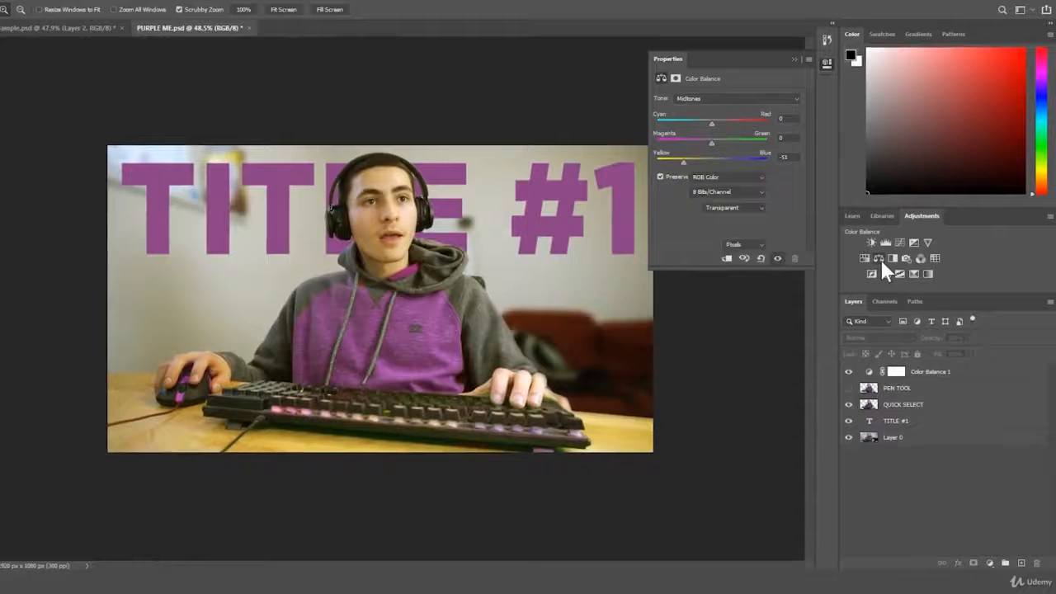
# Add a second Color Balance adjustment layer and set its midtones Yellow–Blue value to +52.
pyautogui.click(881, 260)
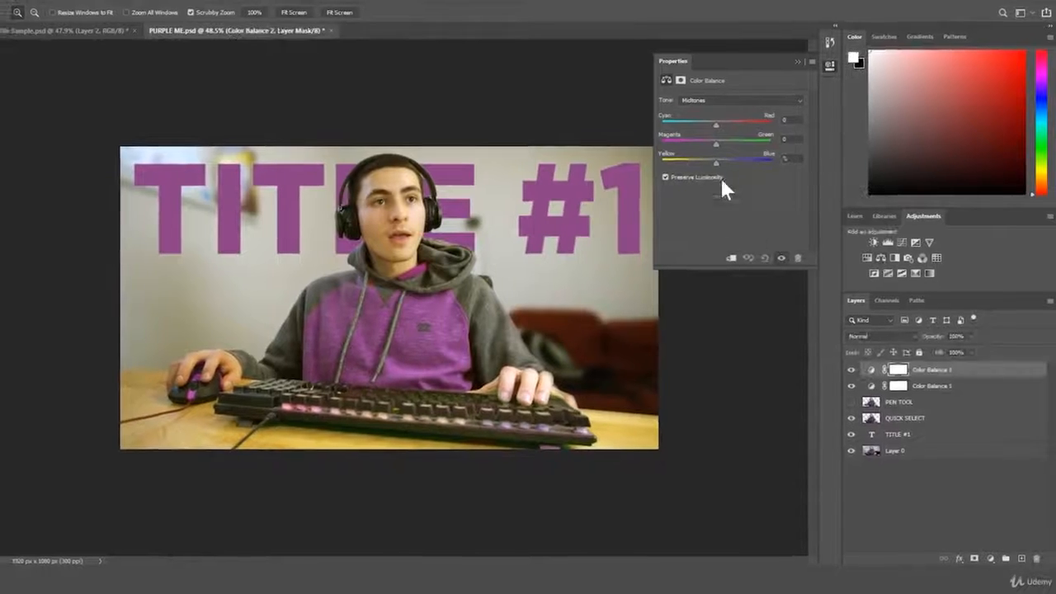
pyautogui.moveTo(719, 160); pyautogui.dragTo(744, 165)
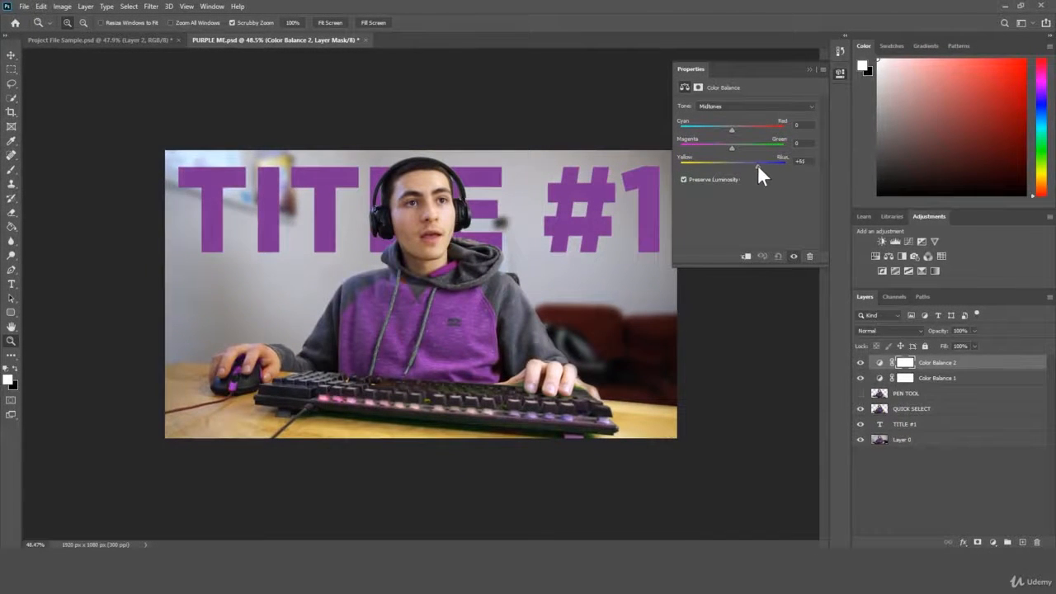
pyautogui.moveTo(757, 164); pyautogui.dragTo(758, 165)
# Convert the Color Balance 1 and QUICK SELECT layers together into one smart object.
pyautogui.click(946, 379)
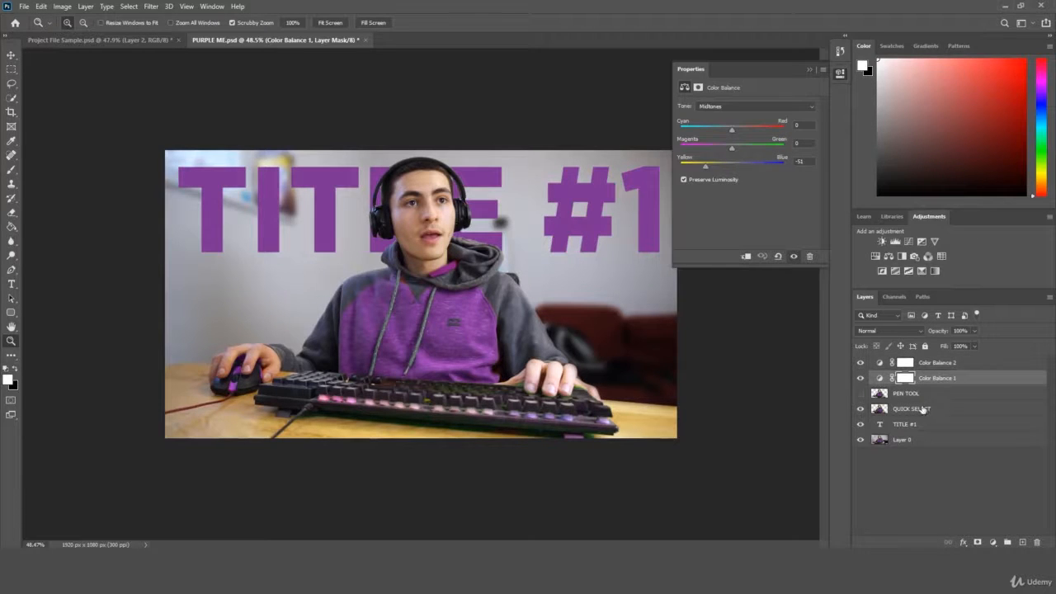
pyautogui.click(921, 409)
pyautogui.rightClick(921, 410)
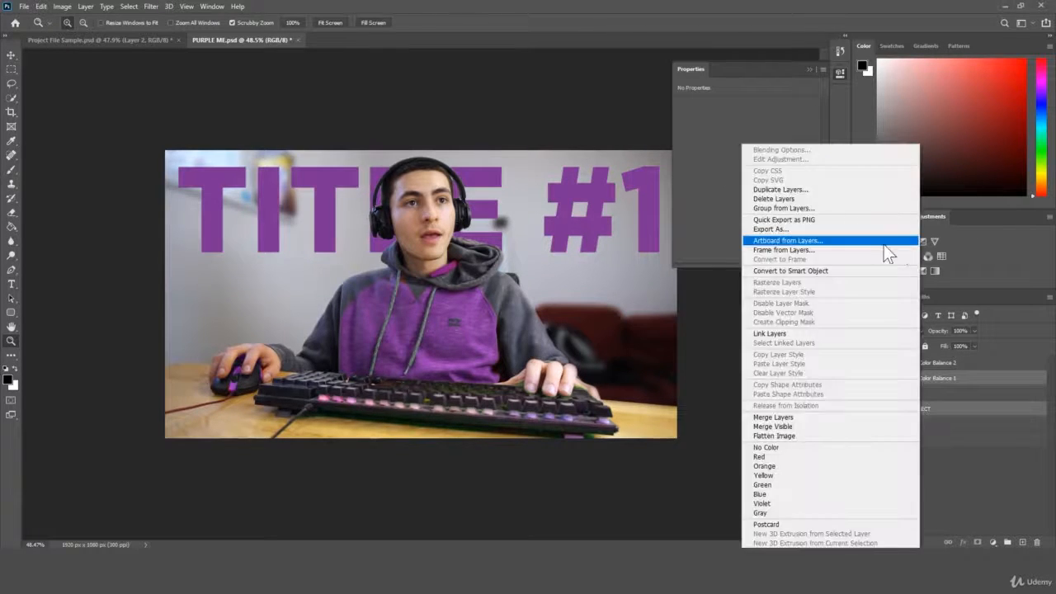
pyautogui.click(844, 269)
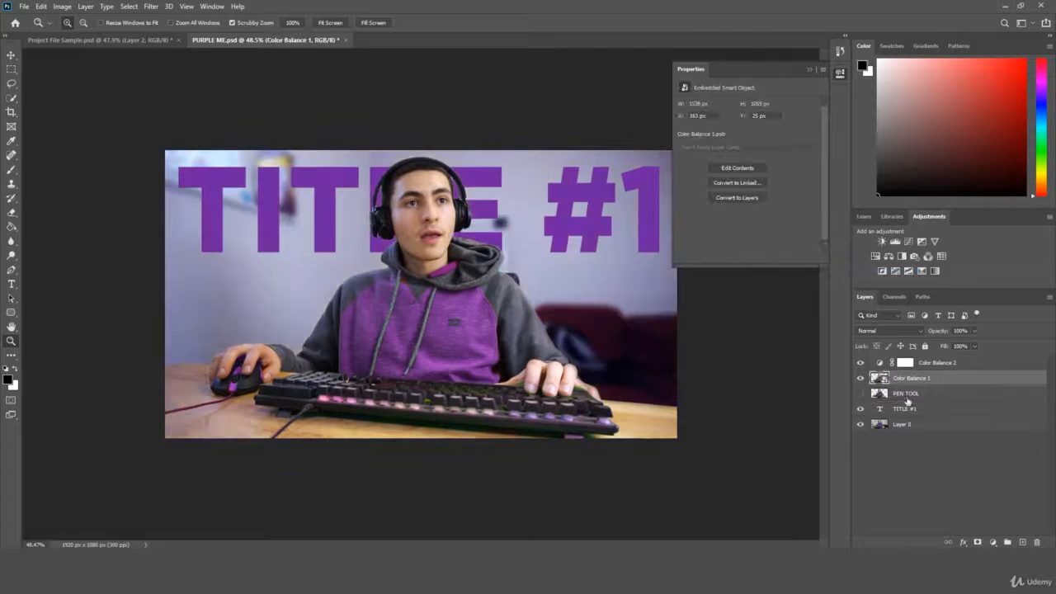
# Hide the Color Balance 2 layer and collapse the layer properties.
pyautogui.click(861, 363)
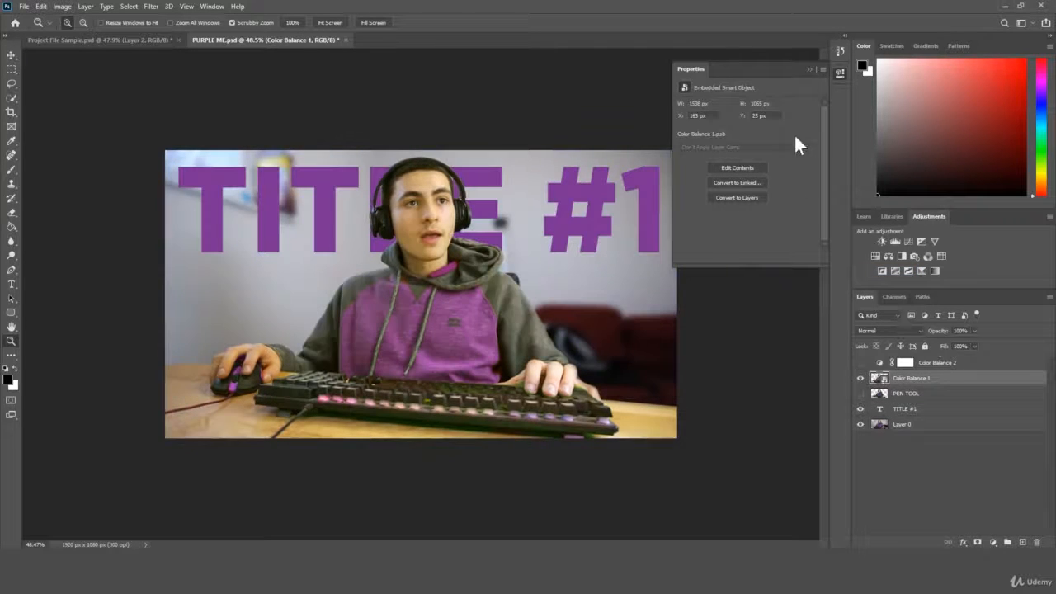
pyautogui.click(840, 74)
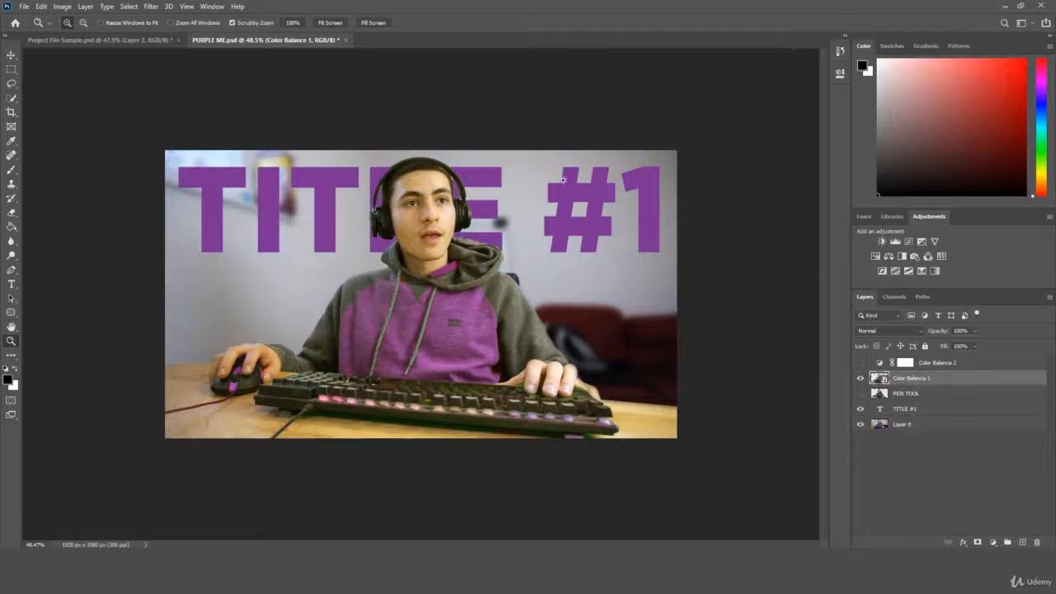
pyautogui.moveTo(505, 222)
pyautogui.mouseDown()
pyautogui.moveTo(488, 238)
pyautogui.moveTo(499, 236)
pyautogui.mouseUp()
# Replace the hidden Color Balance 2 layer with a new Color Balance adjustment whose midtones Yellow–Blue value is +48.
pyautogui.click(929, 366)
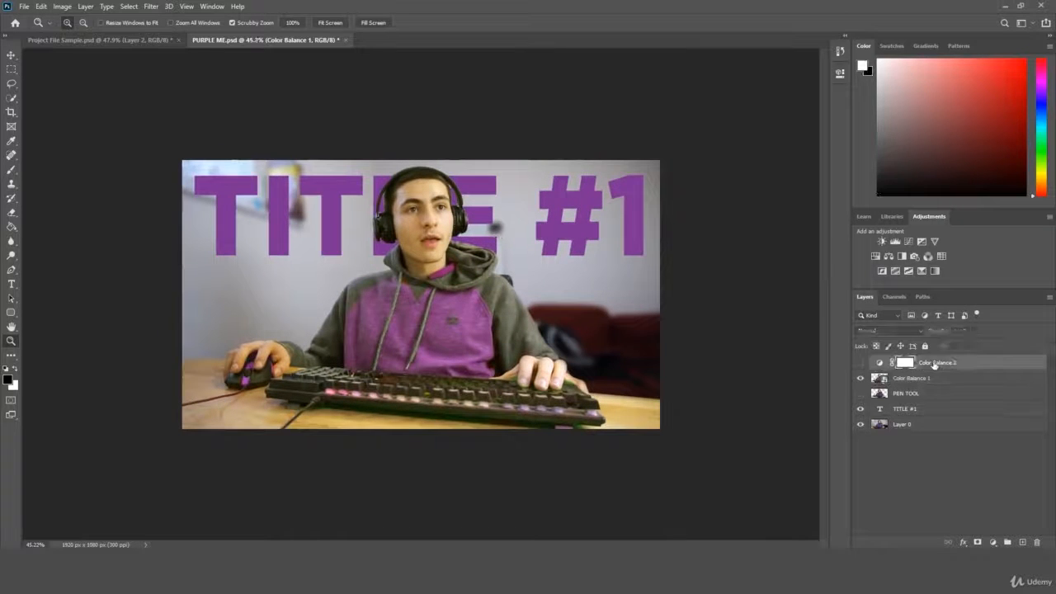
pyautogui.click(888, 254)
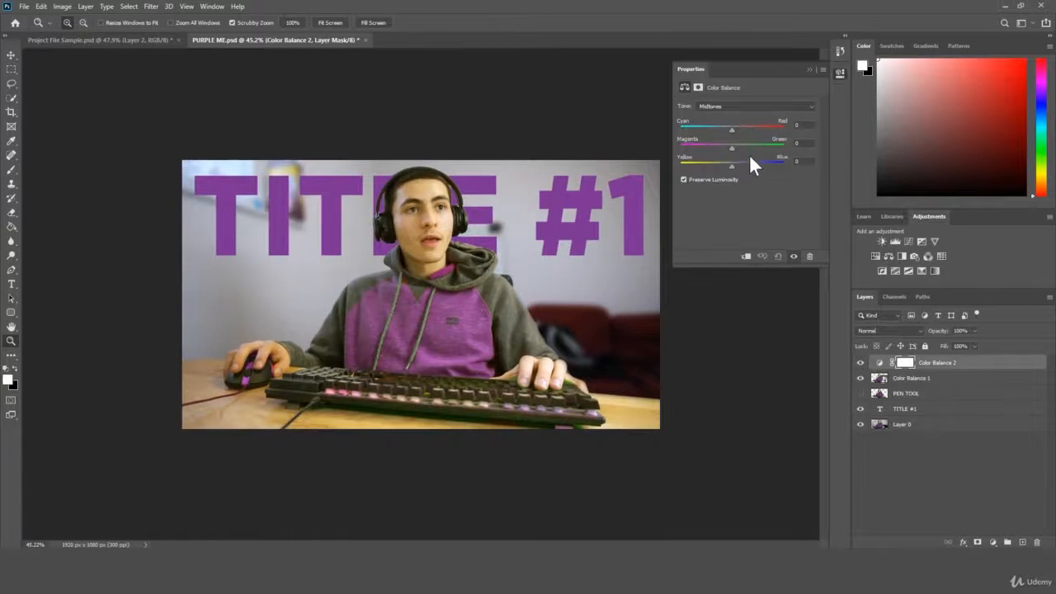
pyautogui.moveTo(741, 164); pyautogui.dragTo(752, 172)
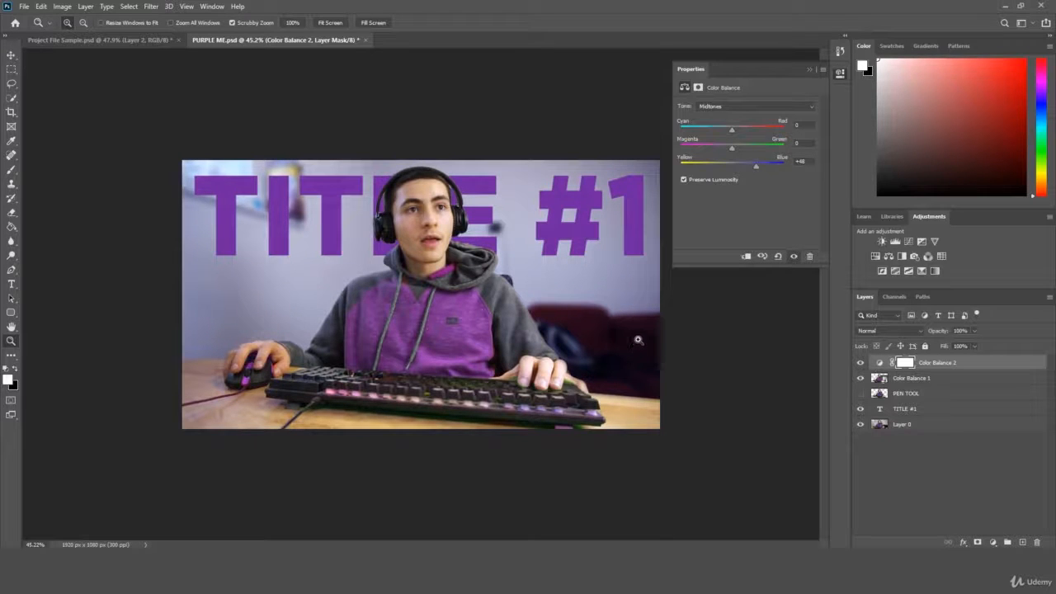
pyautogui.click(810, 69)
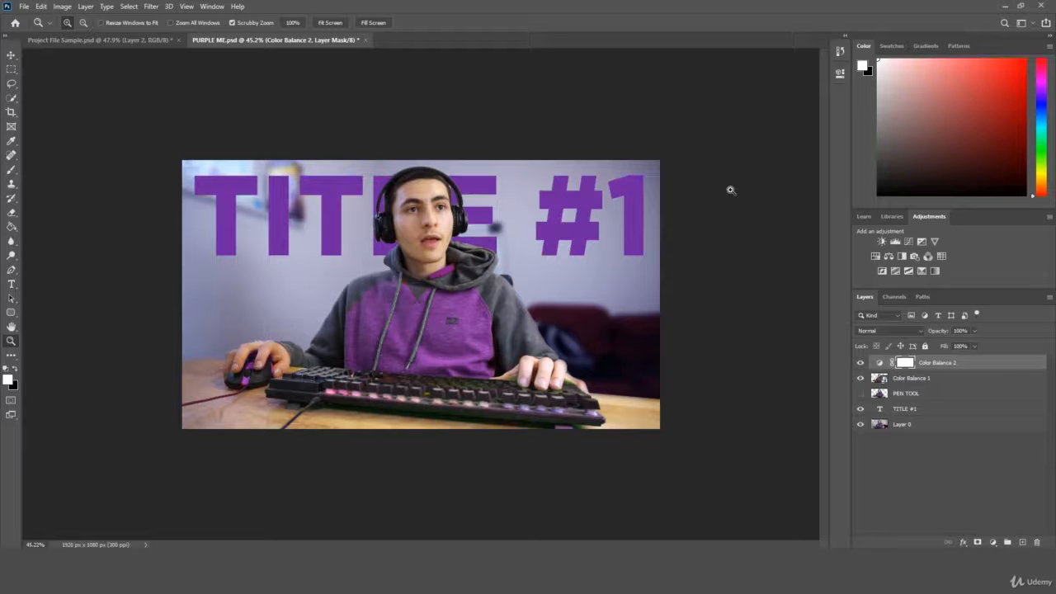
pyautogui.moveTo(726, 196); pyautogui.dragTo(746, 198)
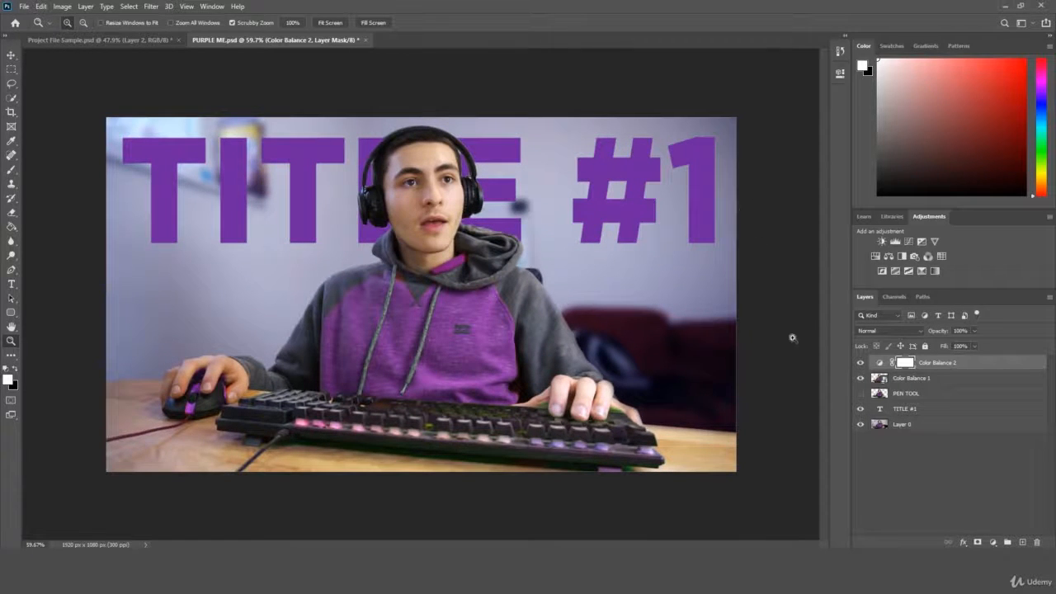
# Toggle the Color Balance 2 layer off and on to compare the photo, and open its adjustment settings.
pyautogui.click(861, 362)
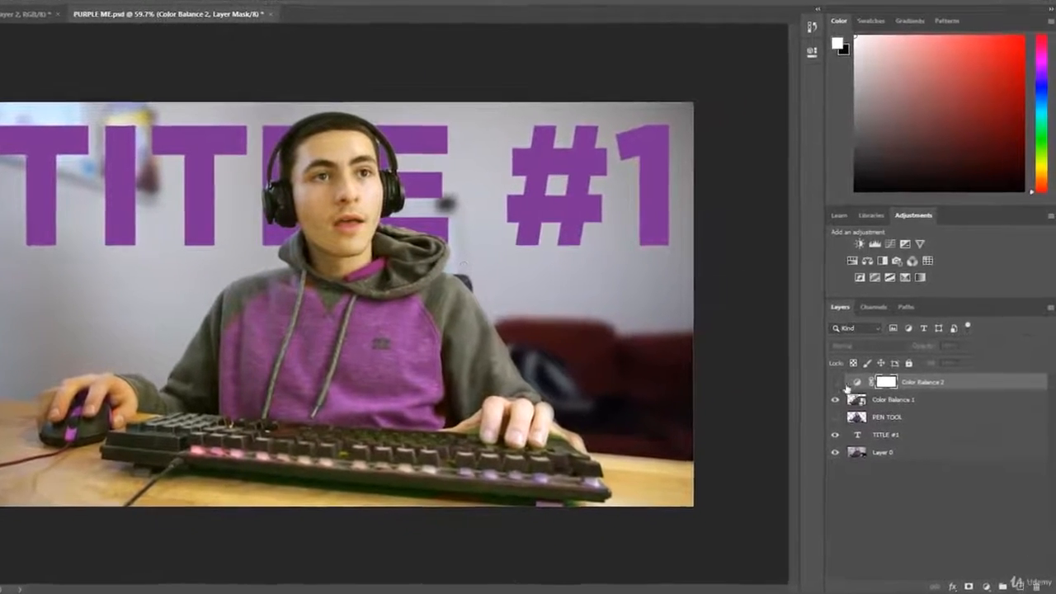
pyautogui.click(840, 379)
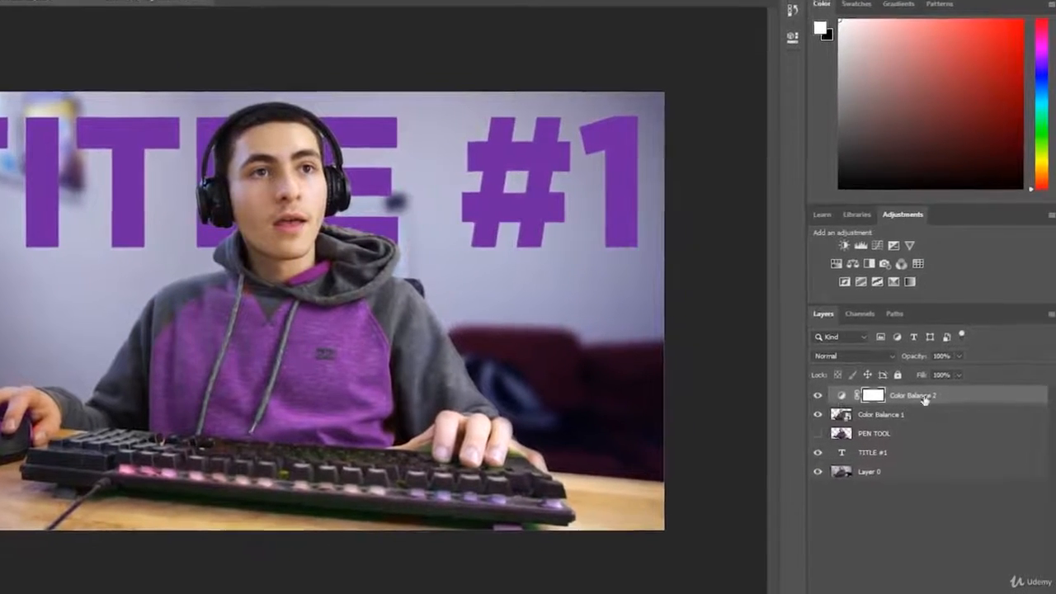
pyautogui.doubleClick(830, 406)
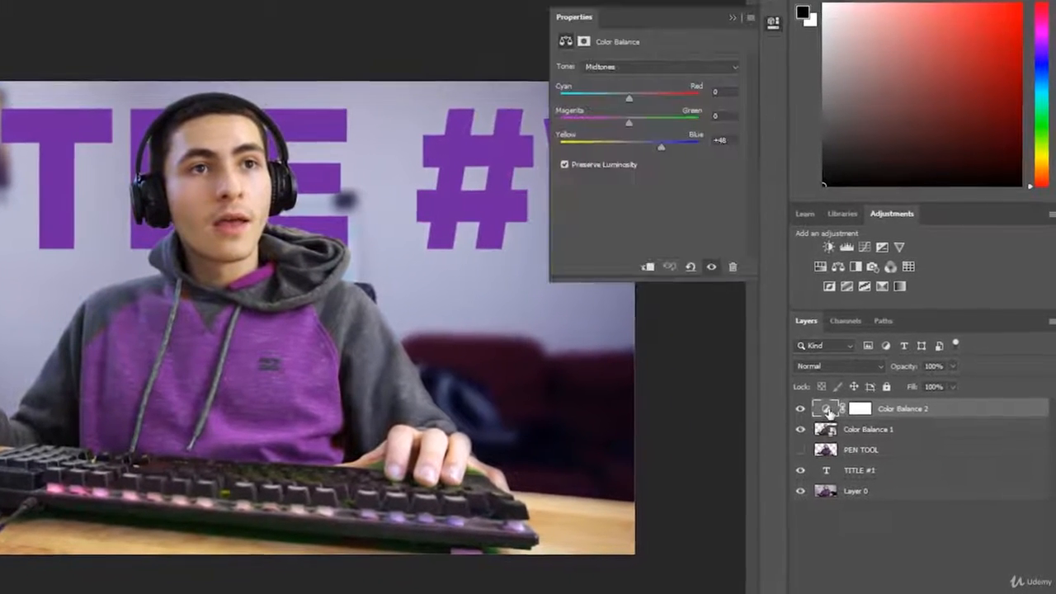
pyautogui.doubleClick(858, 410)
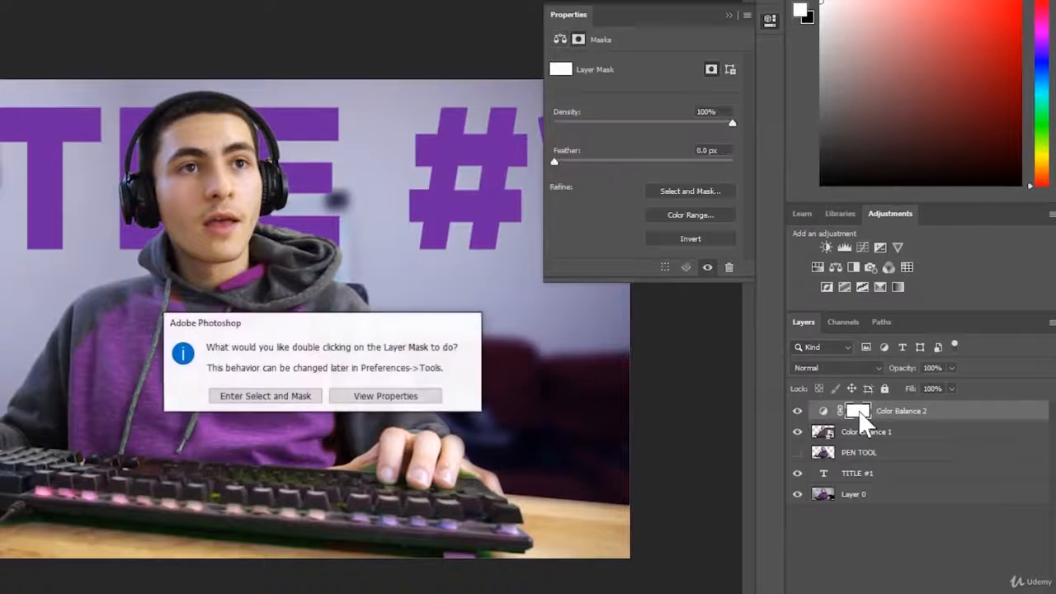
pyautogui.click(371, 399)
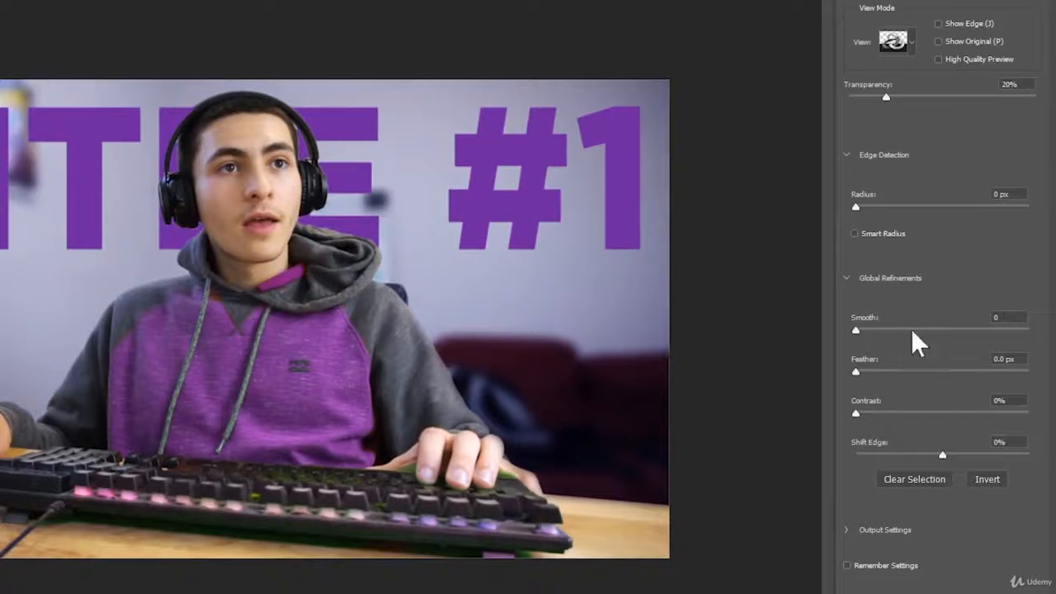
pyautogui.press('Escape')
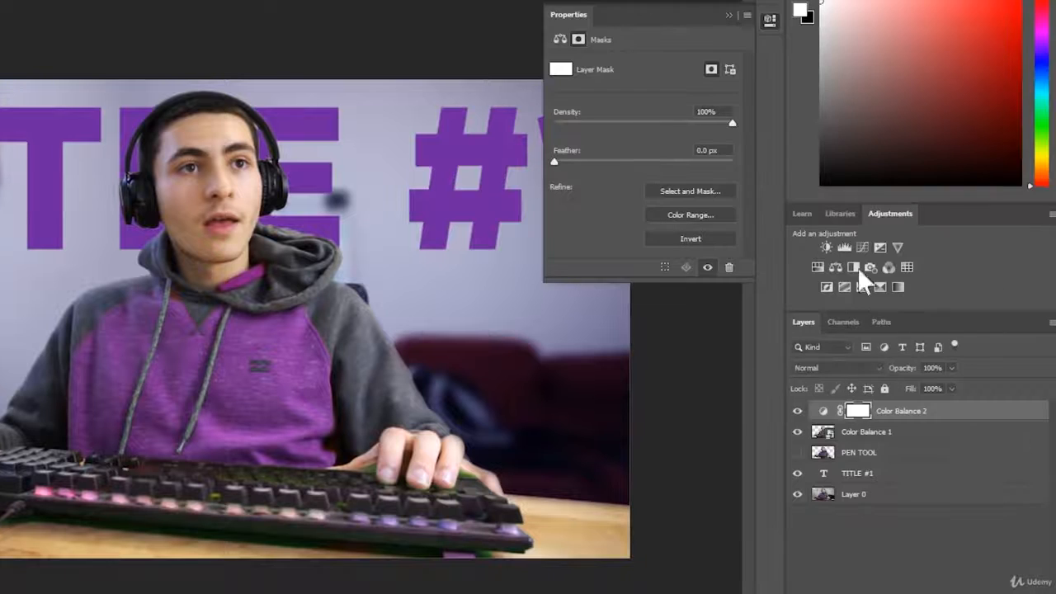
# Review the Color Balance 2 layer's adjustment settings and its layer mask settings in turn.
pyautogui.click(895, 436)
pyautogui.click(898, 413)
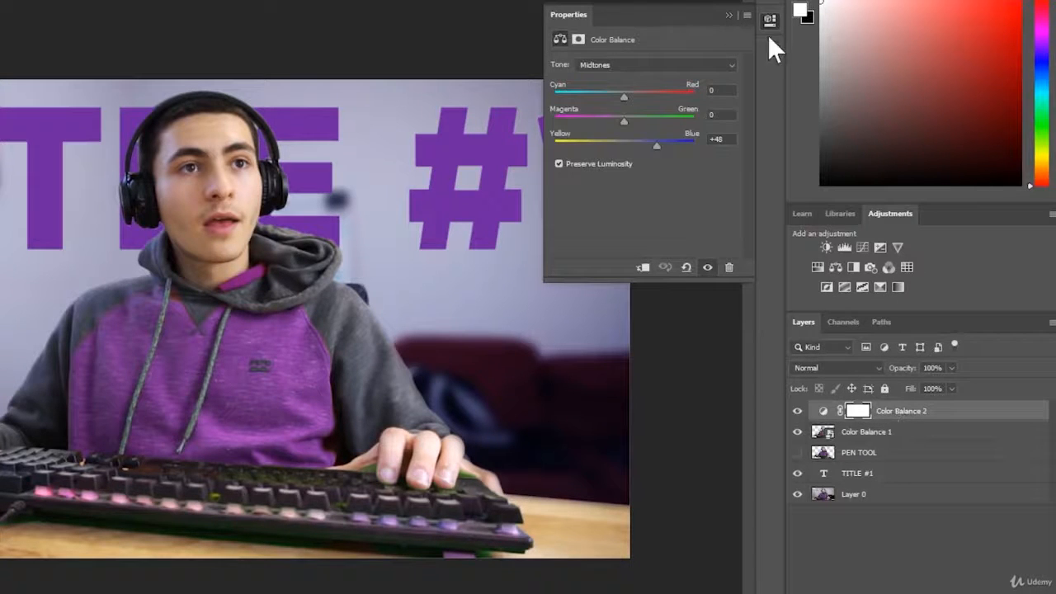
pyautogui.click(728, 15)
pyautogui.click(771, 18)
pyautogui.click(819, 412)
pyautogui.click(858, 411)
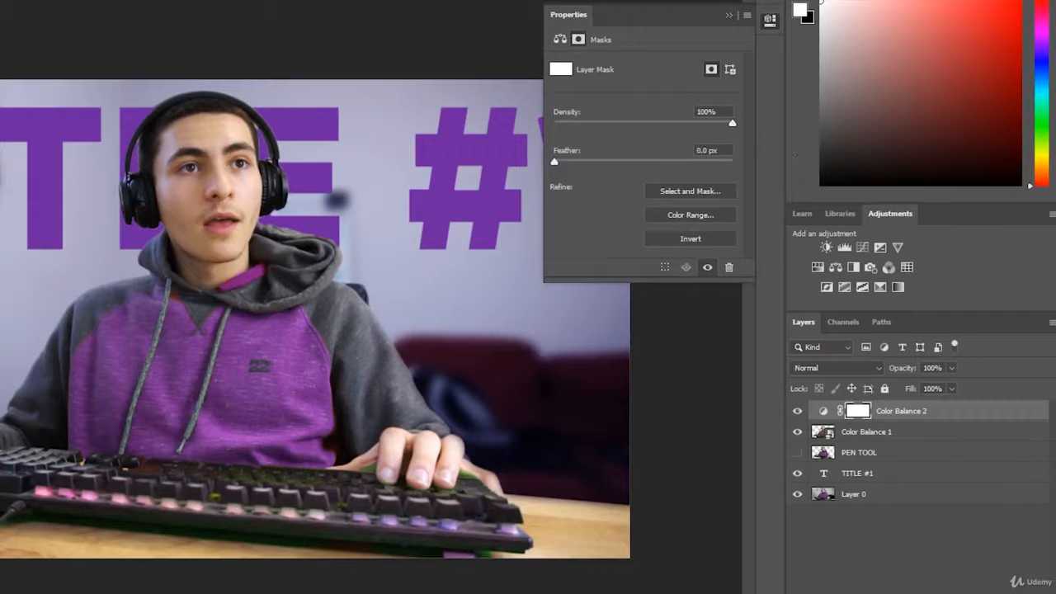
# Delete the Color Balance 2 adjustment layer.
pyautogui.click(922, 529)
pyautogui.click(913, 413)
pyautogui.press('Delete')
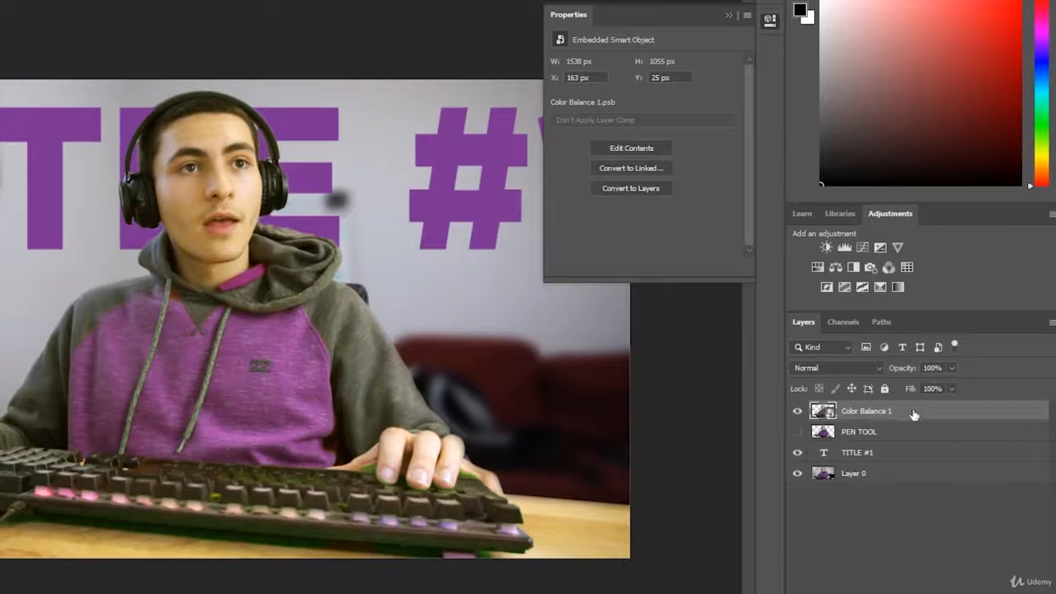
# Undo the Color Balance and smart object edits until only the four original layers remain, and collapse the properties.
pyautogui.hotkey('ctrl', 'z')
pyautogui.hotkey('ctrl', 'z')
pyautogui.hotkey('ctrl', 'z')
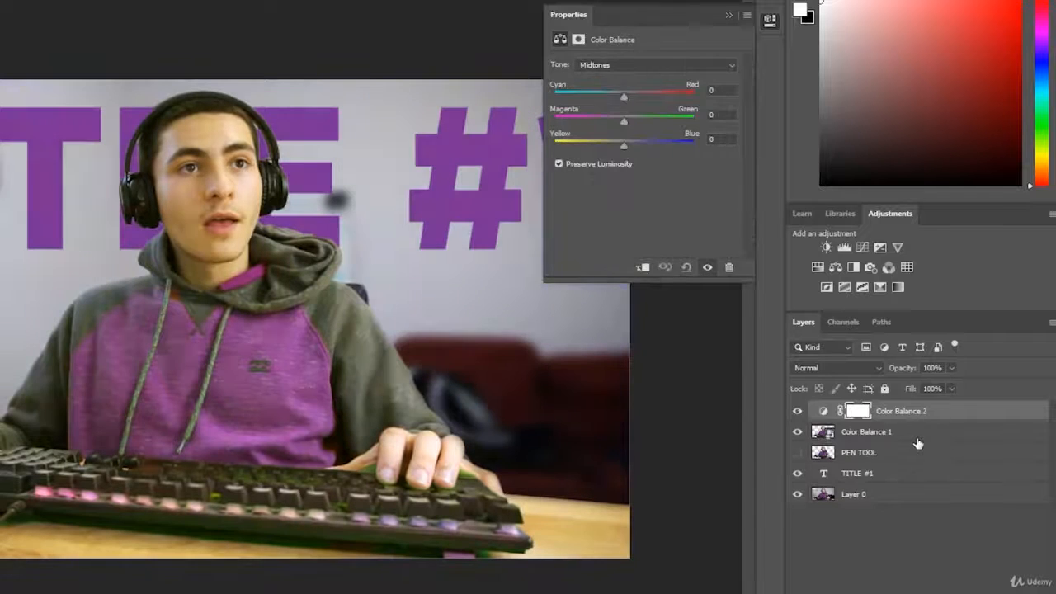
pyautogui.hotkey('ctrl', 'z')
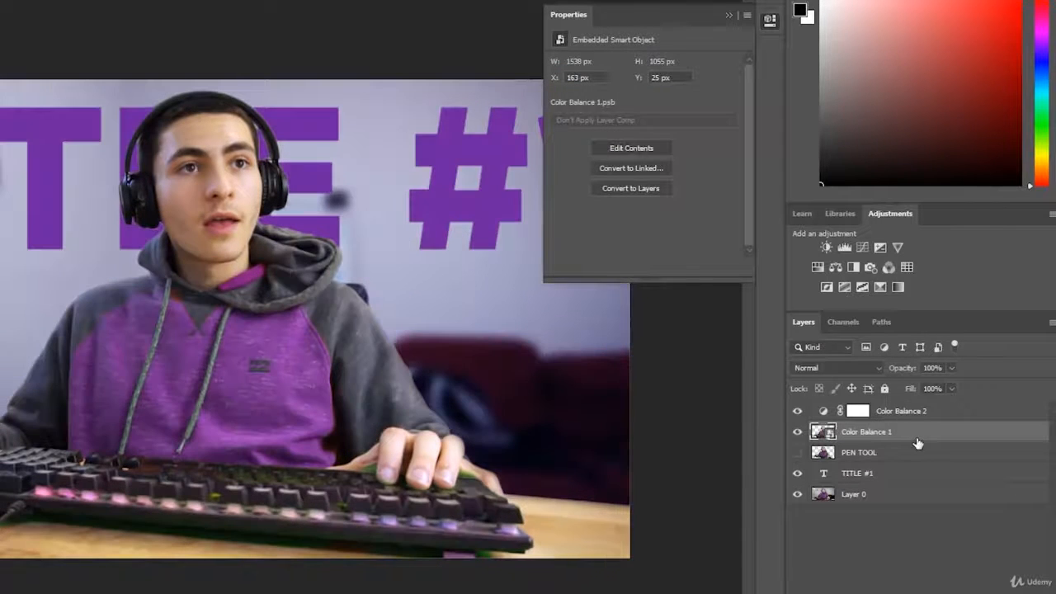
pyautogui.hotkey('ctrl', 'z')
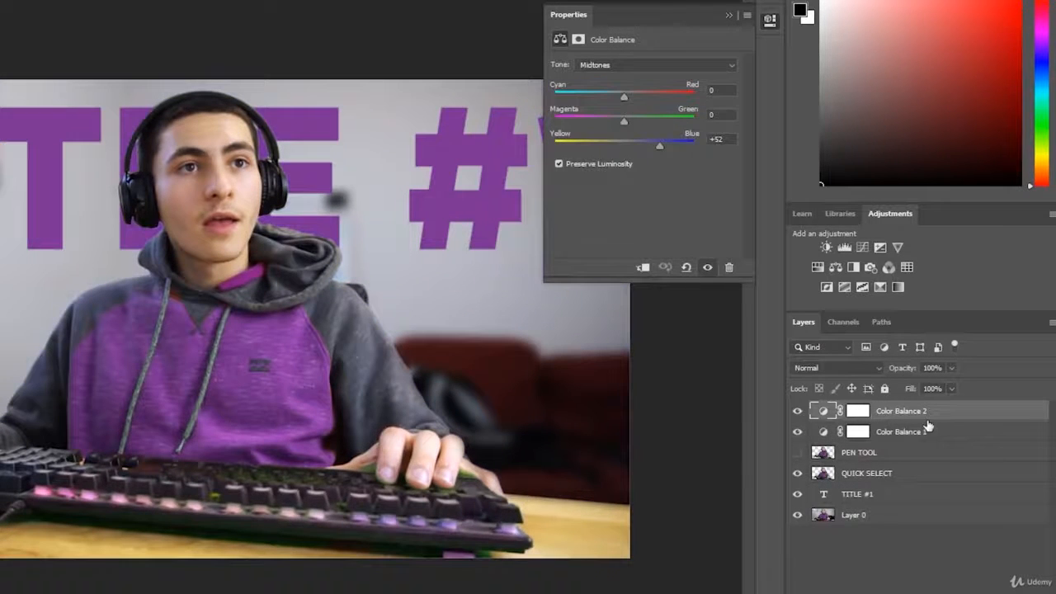
pyautogui.hotkey('ctrl', 'z')
pyautogui.click(898, 529)
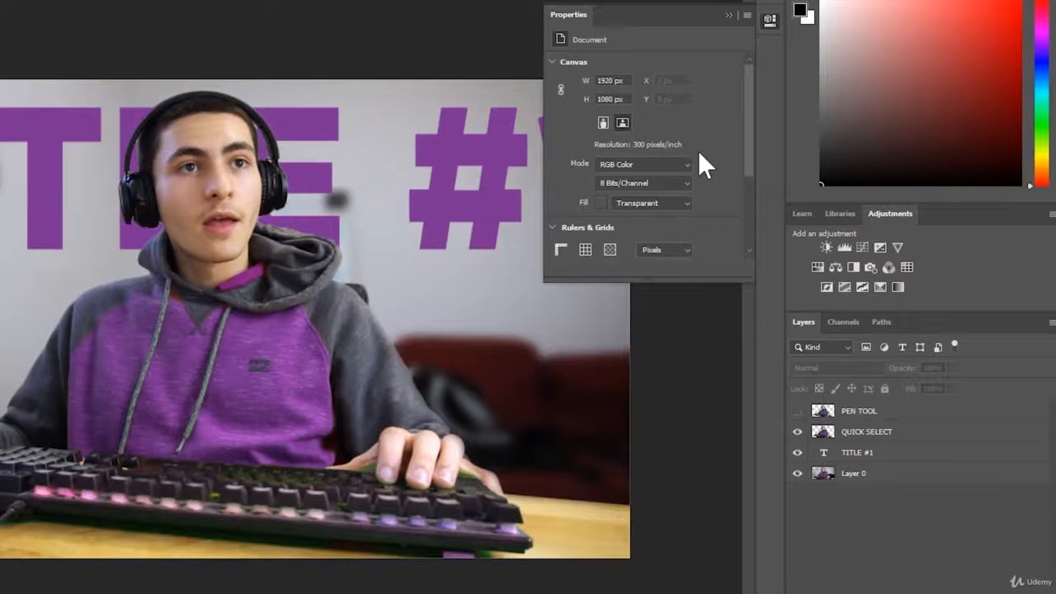
pyautogui.click(728, 15)
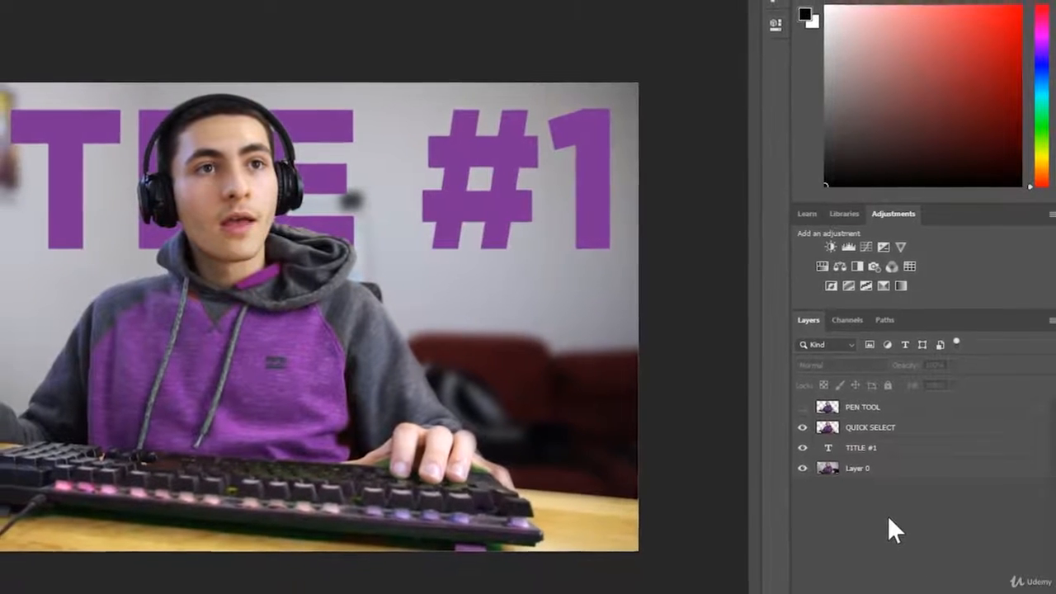